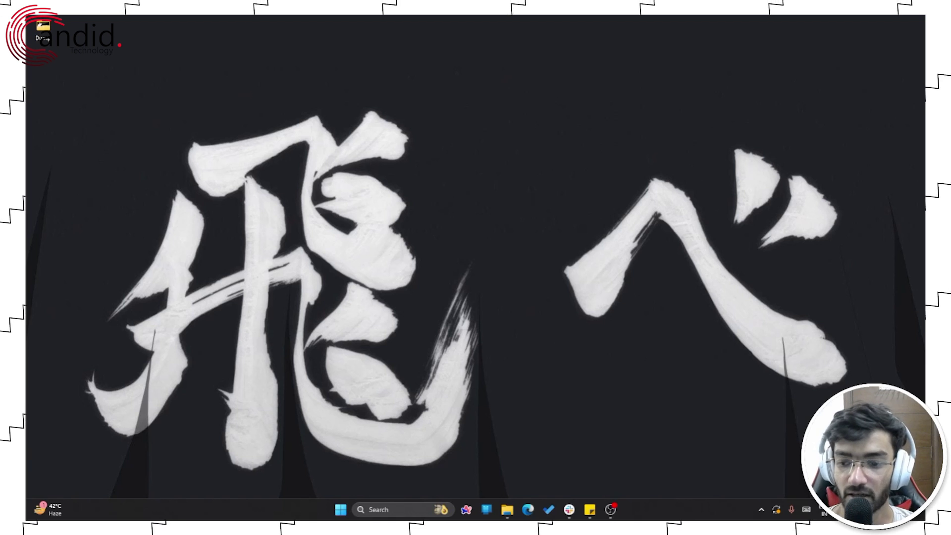
Check the Wi-Fi status, then run the fast.com speed test in a new browser tab
key(super+a)
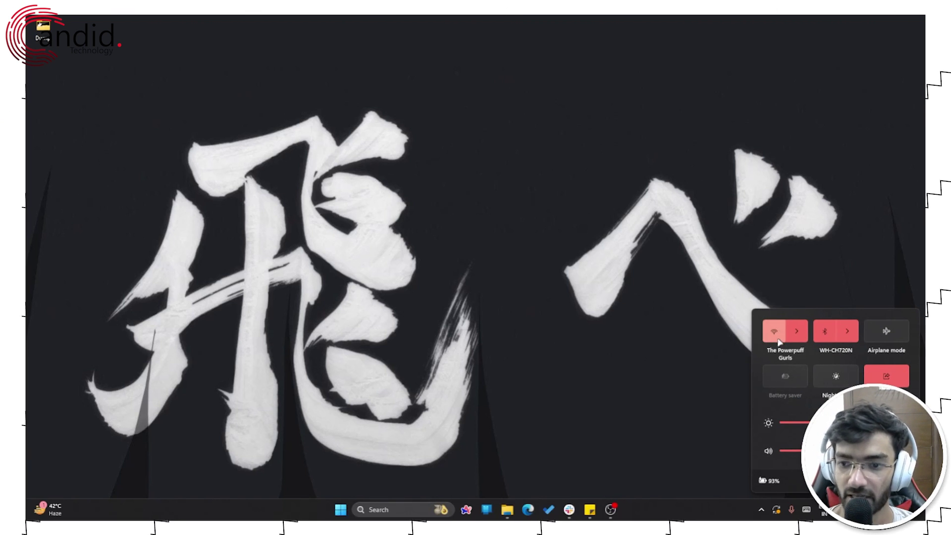
click(520, 323)
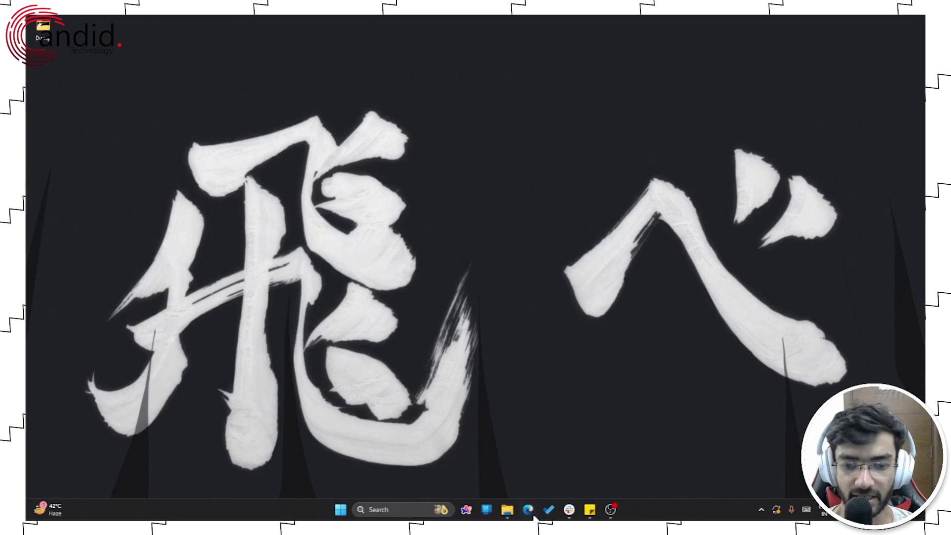
key(super+4)
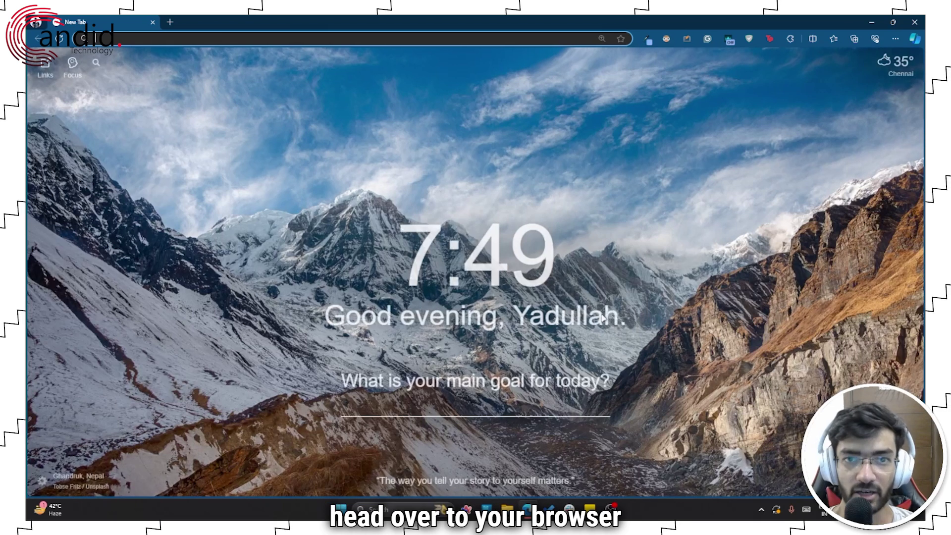
text(fast.com)
key(Return)
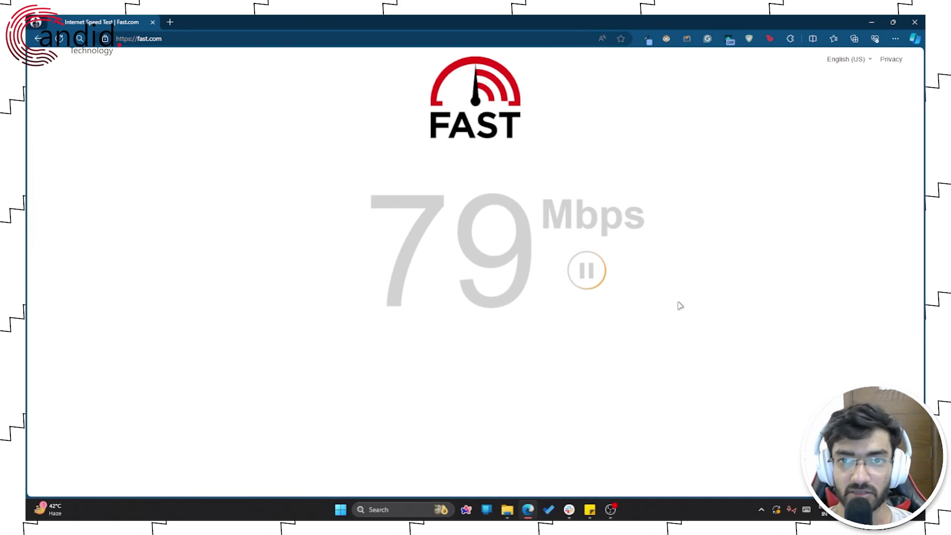
Load youtube.com and look at the Create button's posting options, then dismiss them
click(232, 40)
text(youtube.com)
key(Return)
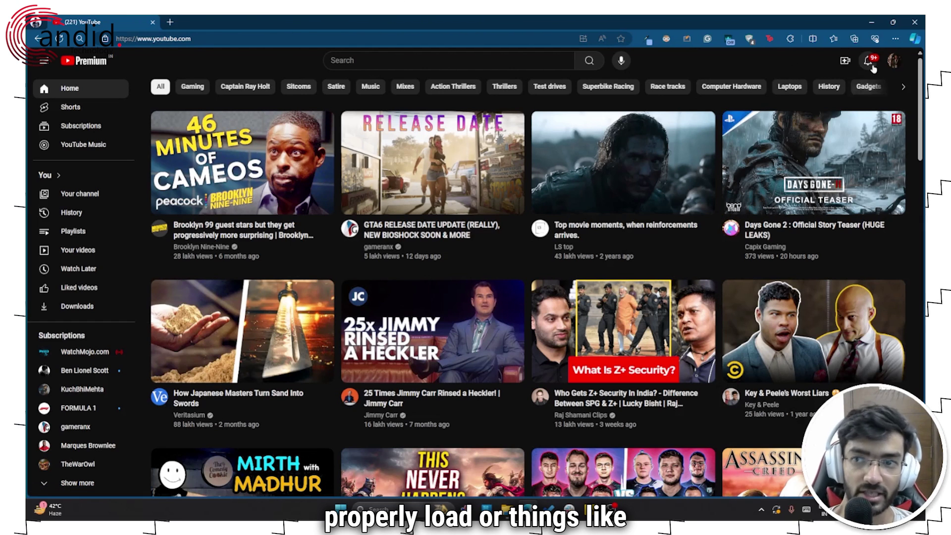
click(846, 63)
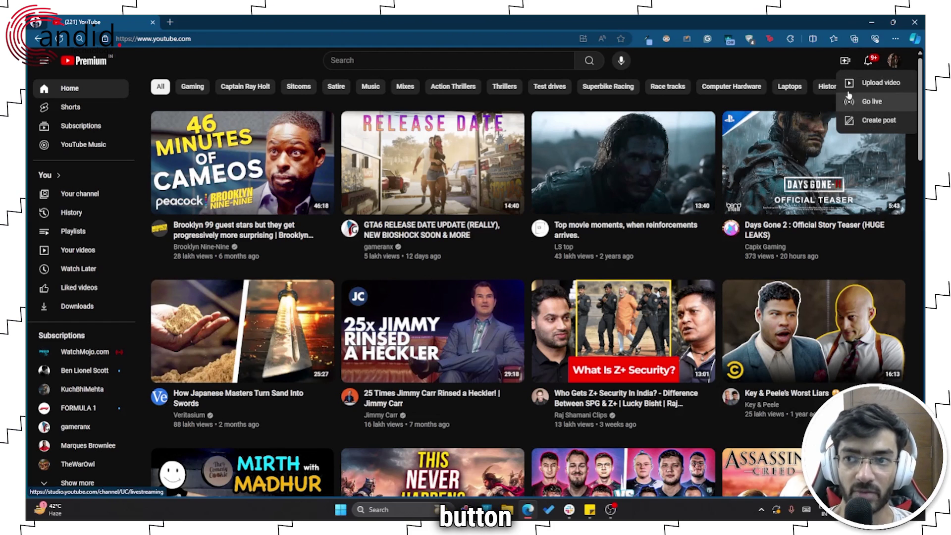
click(798, 66)
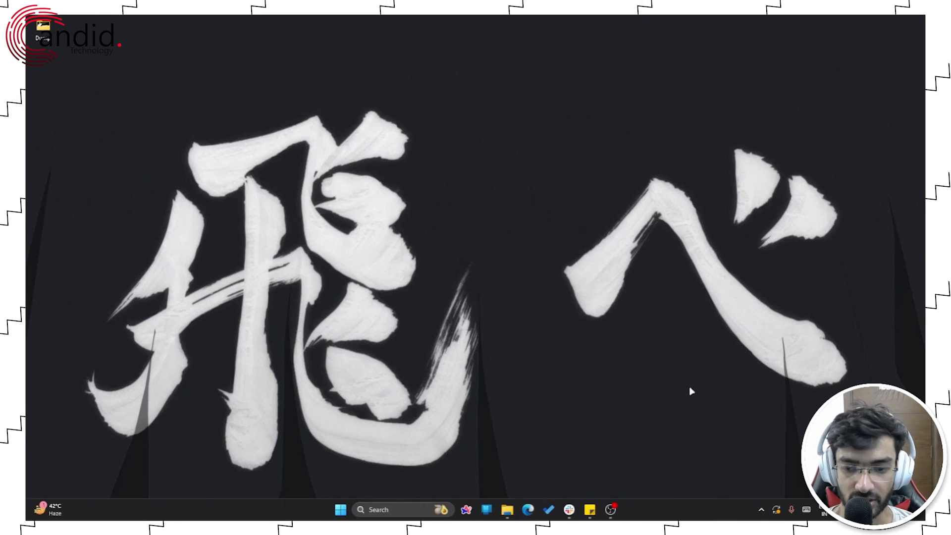
Relaunch the browser by searching 'chr' in the launcher and open its Settings and more menu
key(alt+space)
text(chr)
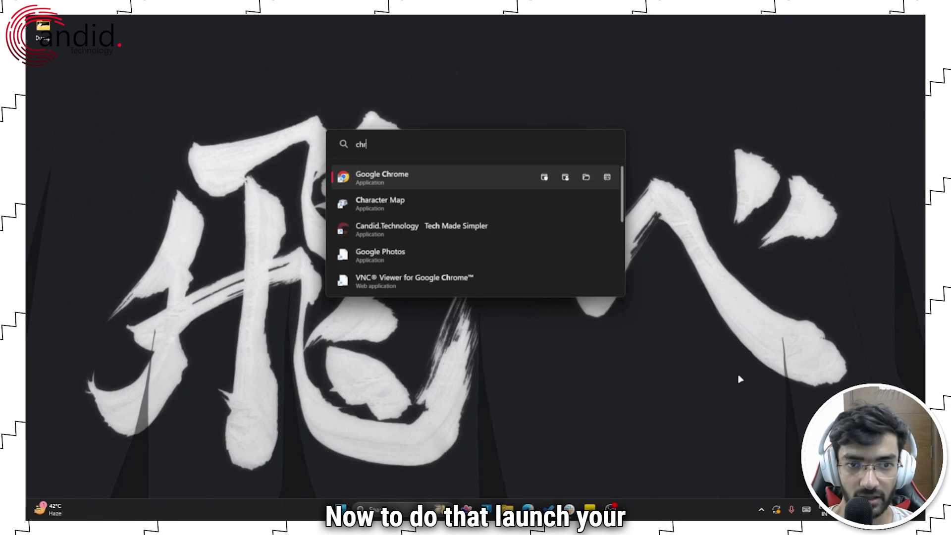
key(Return)
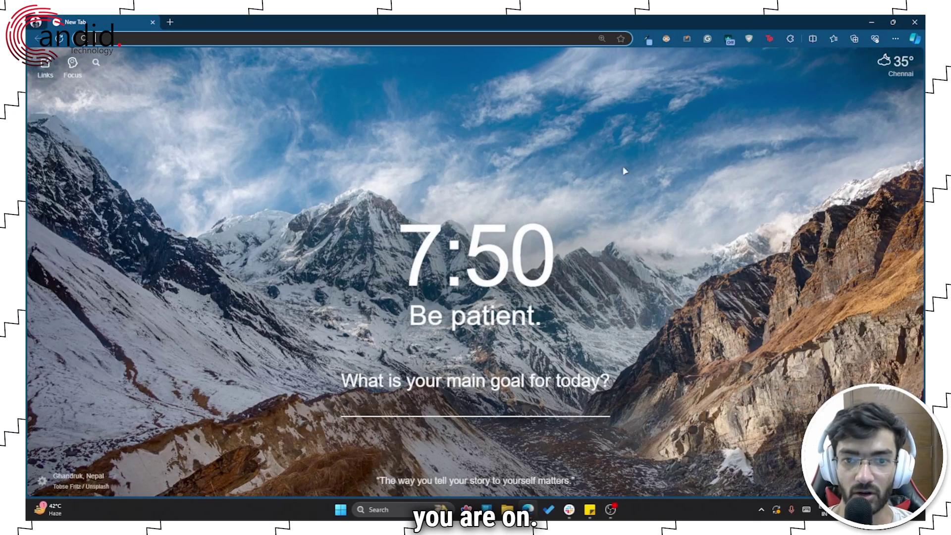
click(894, 38)
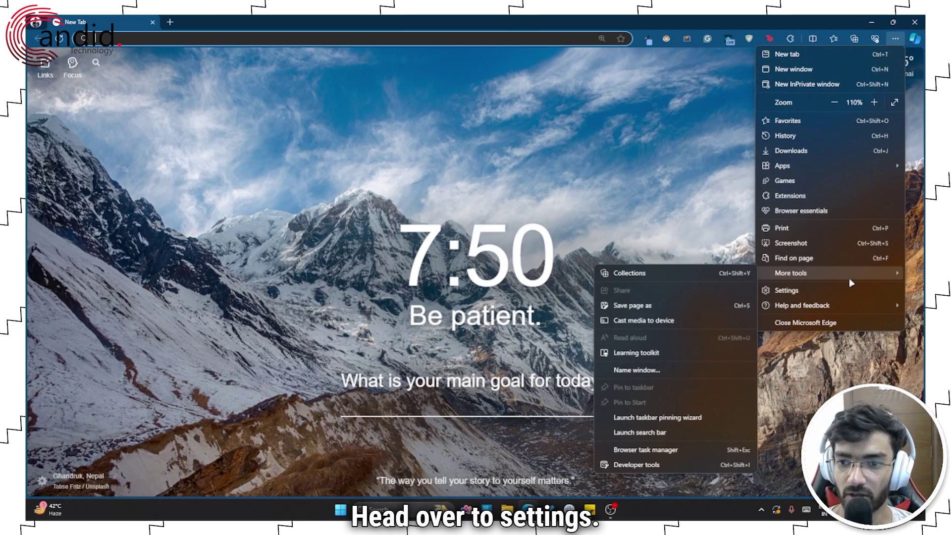
Go to Settings > Cookies and site permissions > Manage and delete cookies and site data
click(847, 290)
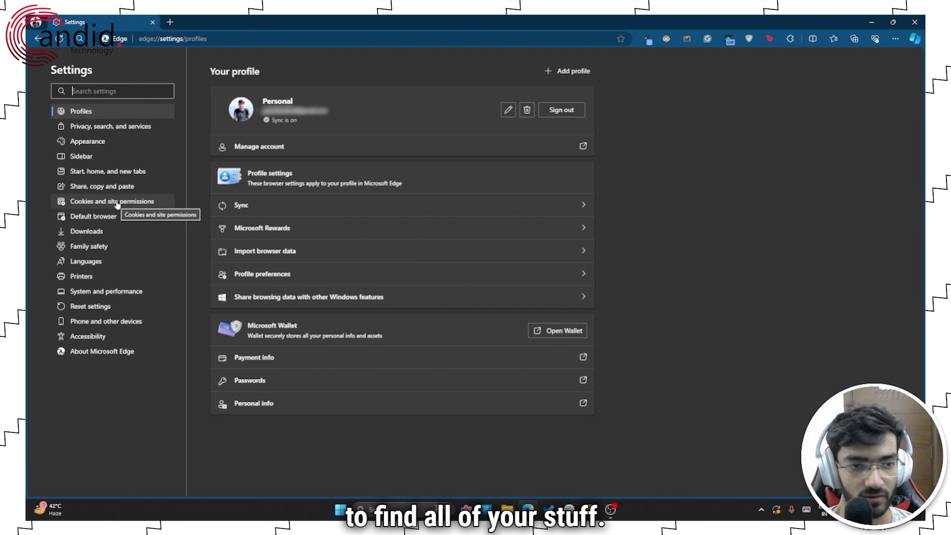
click(74, 203)
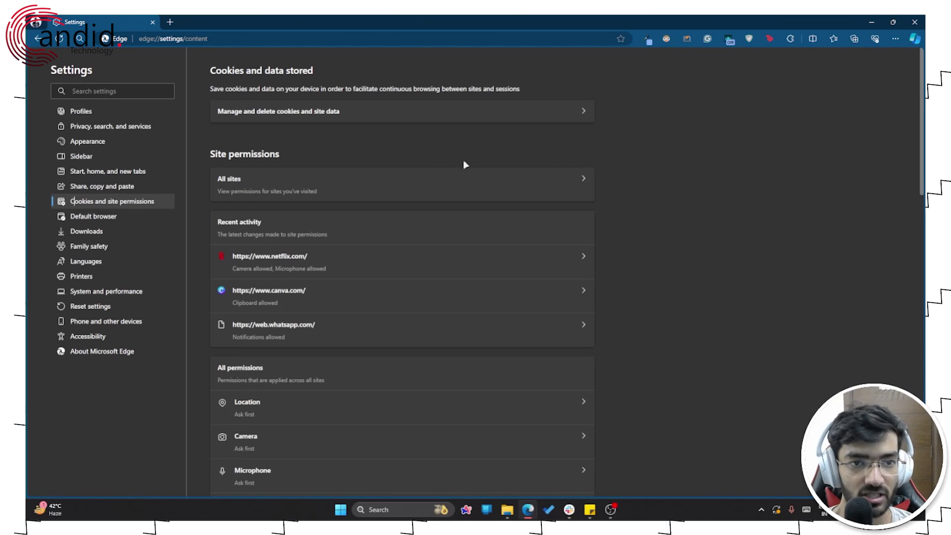
click(371, 115)
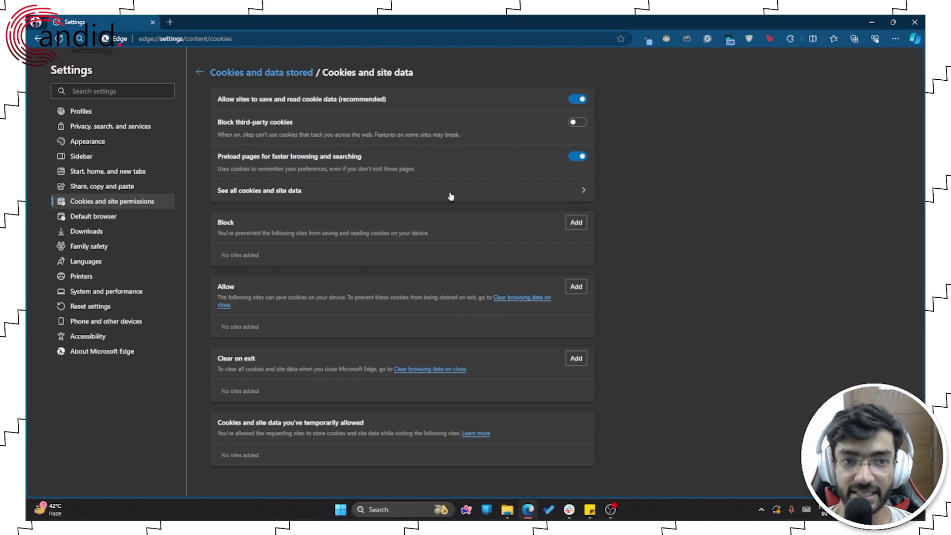
Open the All cookies and site data list and search it for 'Youtube'
click(429, 191)
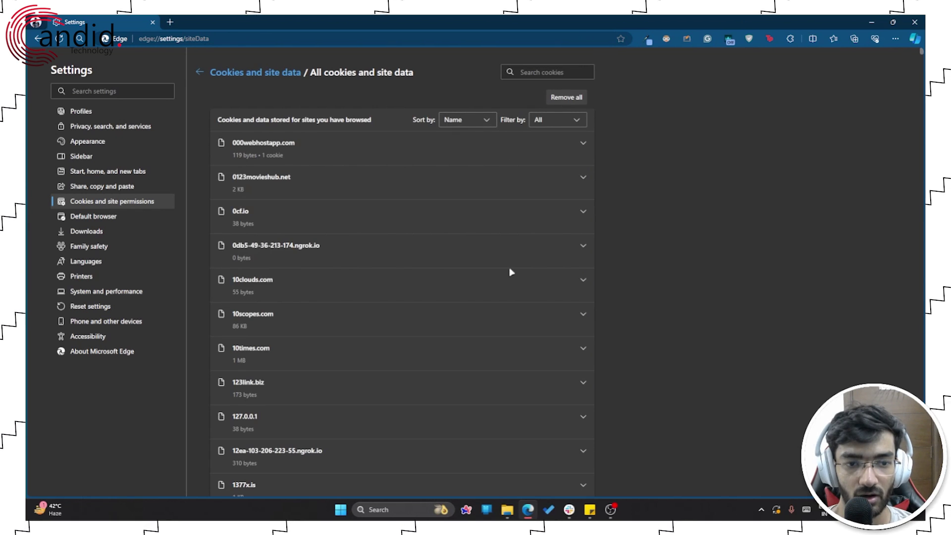
scroll(511, 272, down, 15)
scroll(427, 336, up, 15)
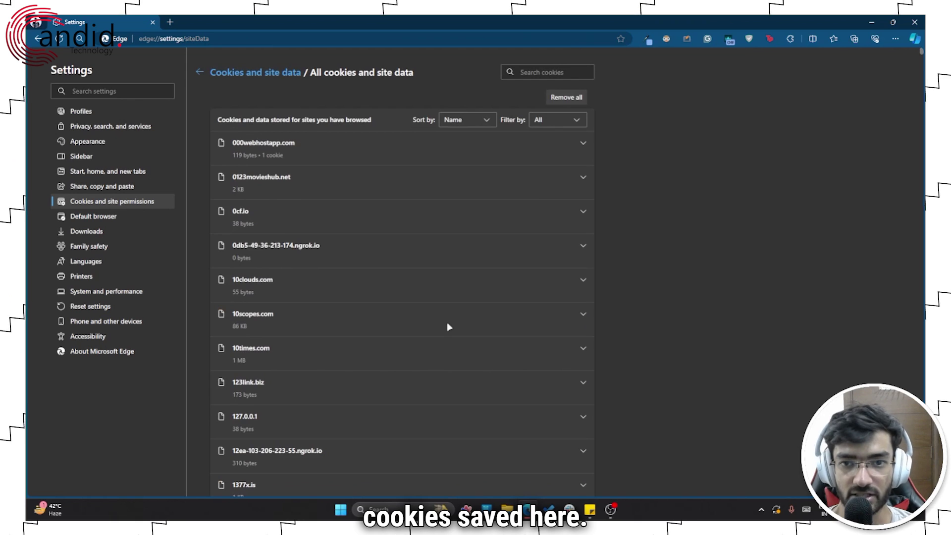
click(554, 72)
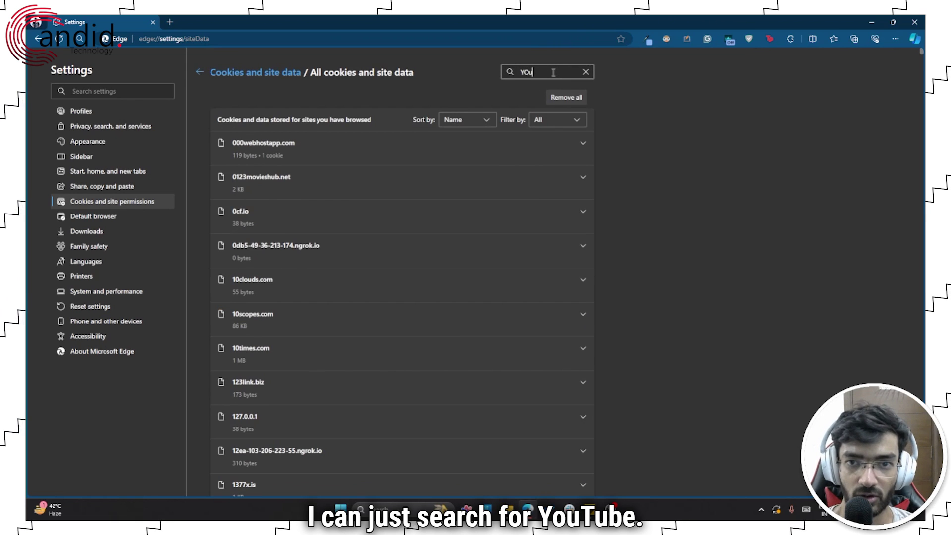
text(YOutube)
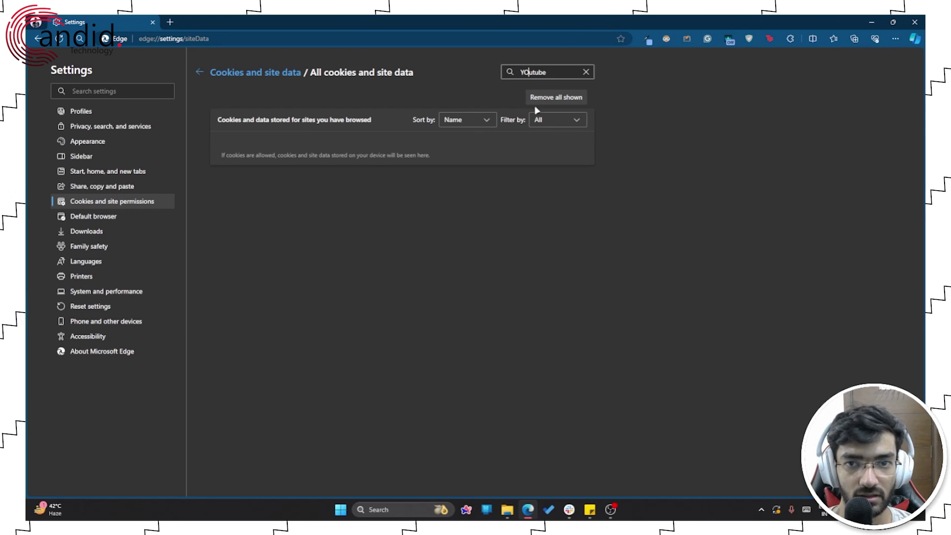
key(BackSpace)
text(o)
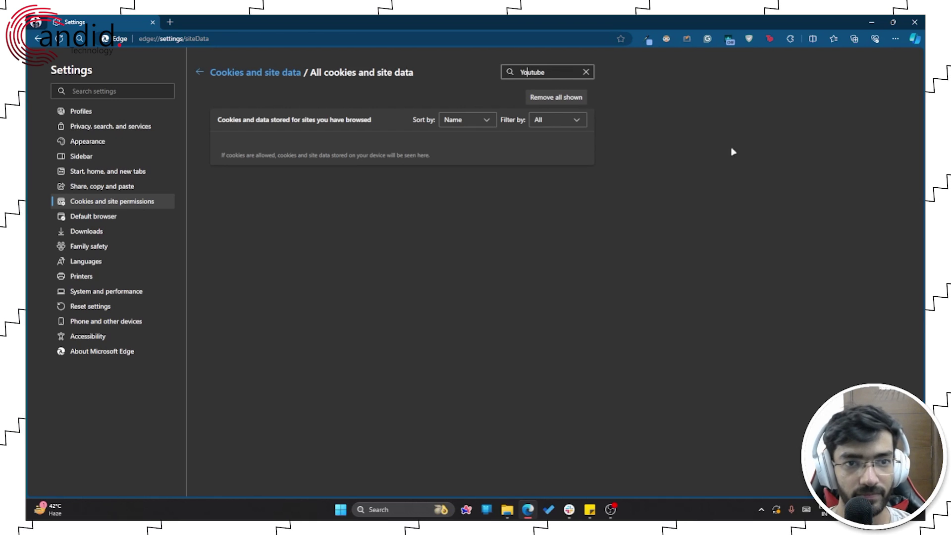
Clear the empty 'Youtube' search and browse the full list of stored sites
drag(221, 137, 436, 128)
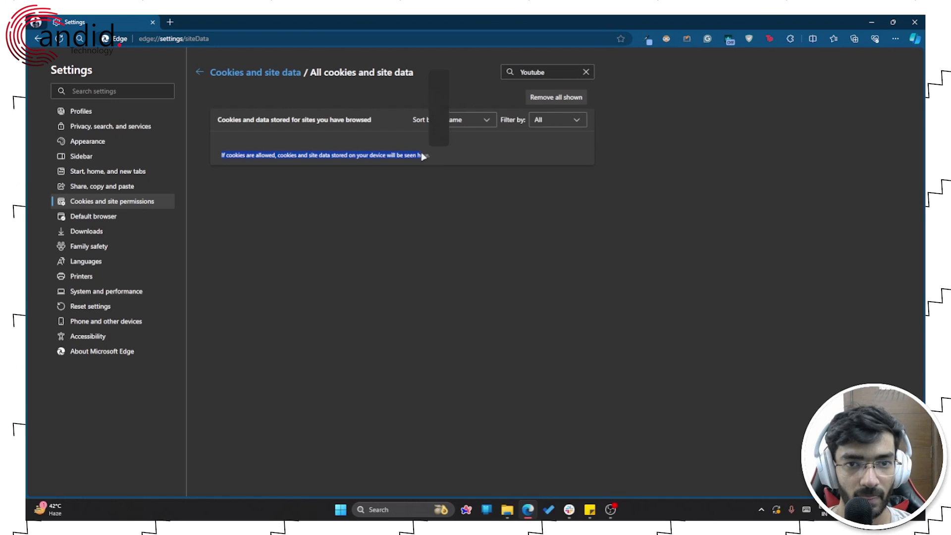
click(514, 158)
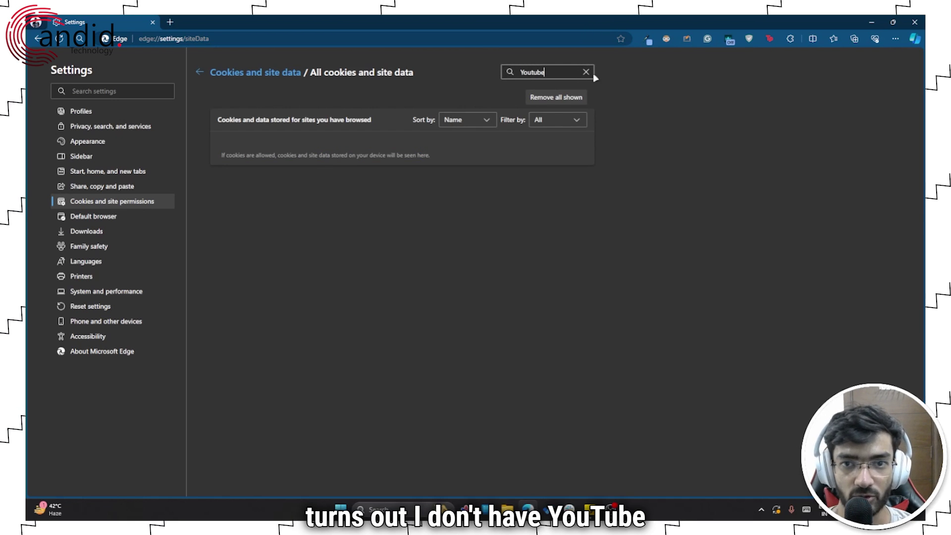
double_click(566, 70)
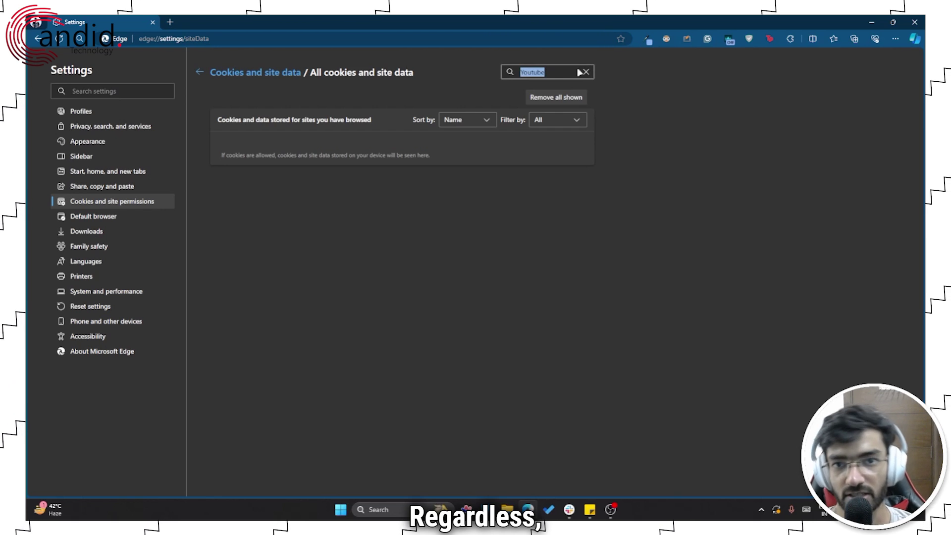
click(582, 72)
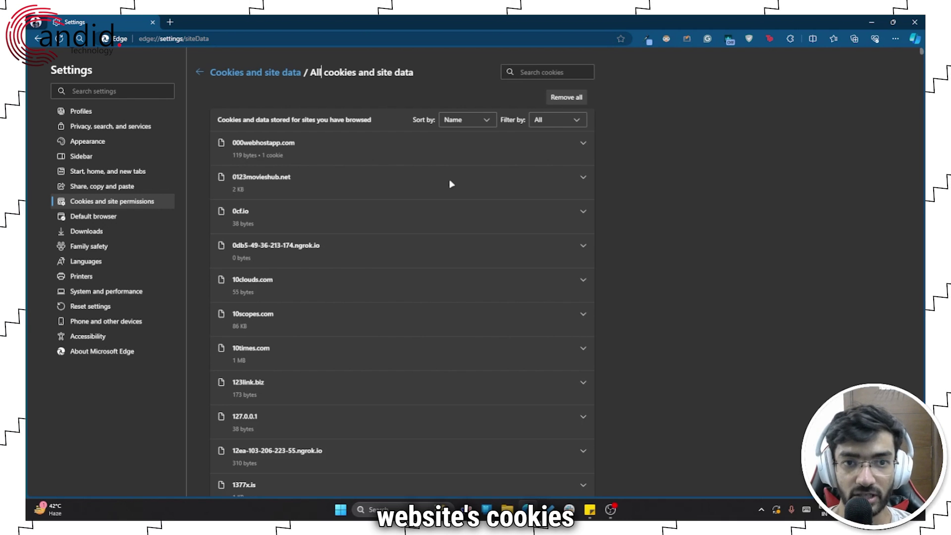
scroll(444, 193, down, 2)
scroll(437, 199, down, 20)
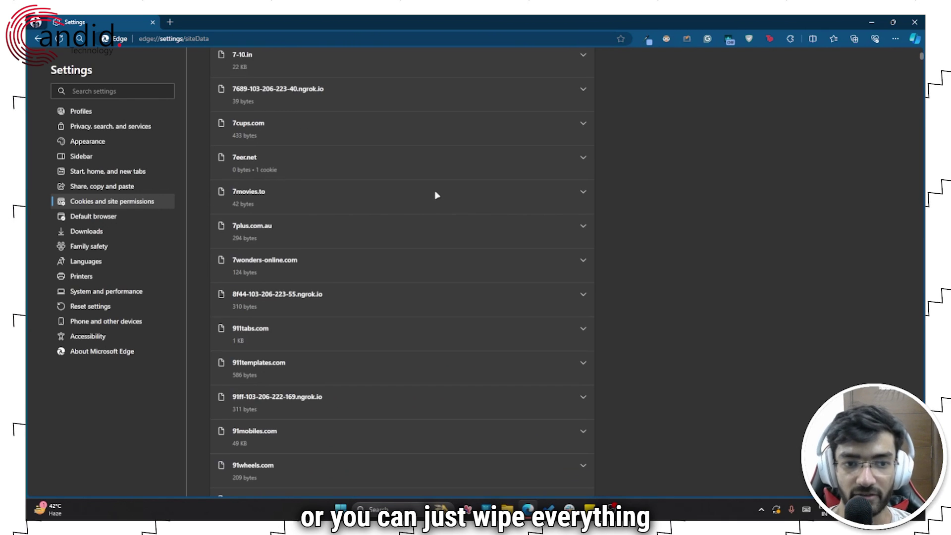
scroll(437, 197, down, 6)
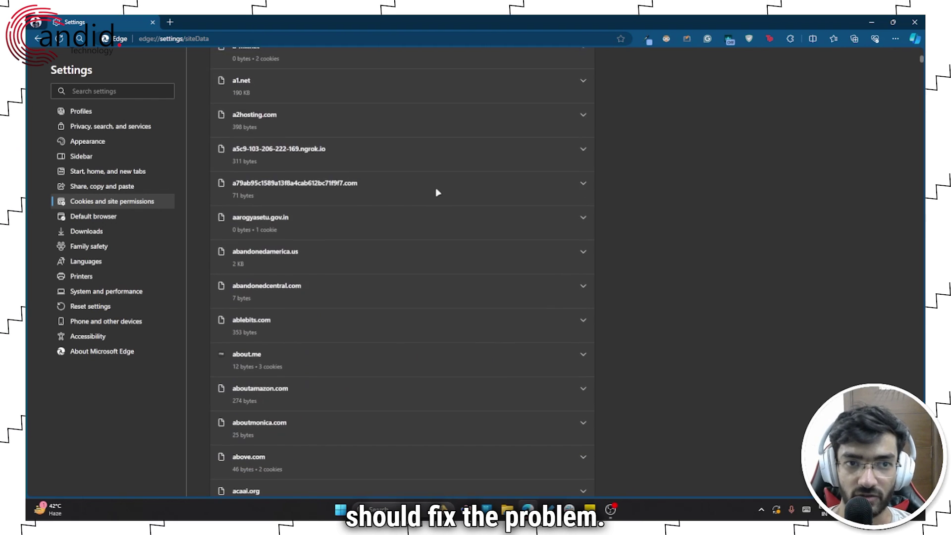
scroll(439, 195, up, 10)
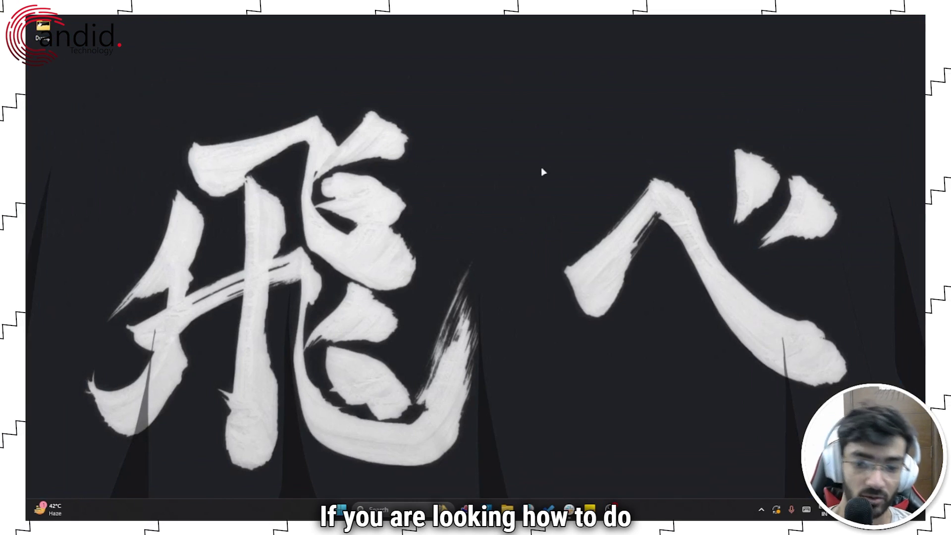
Launch Chrome and open the Advanced tab of Clear browsing data
key(alt+space)
text(chrome)
key(Return)
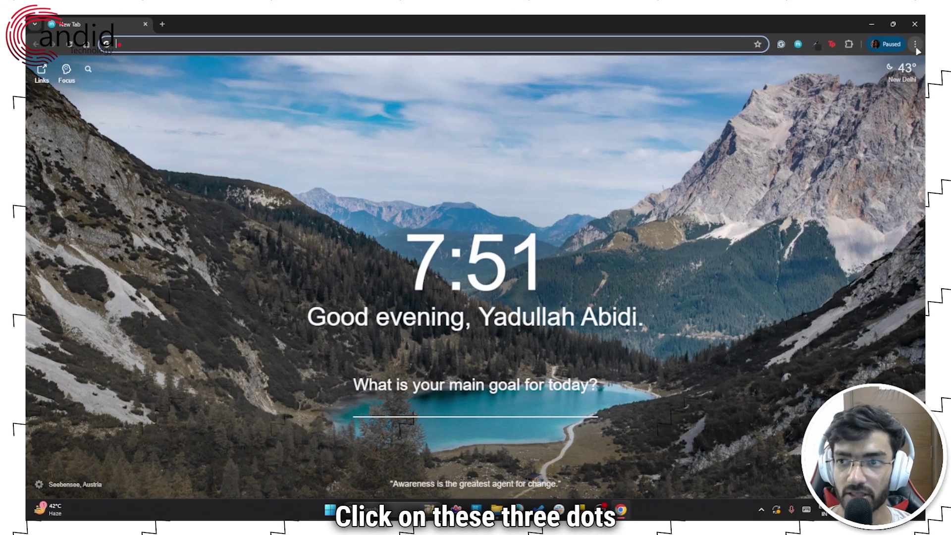
click(915, 44)
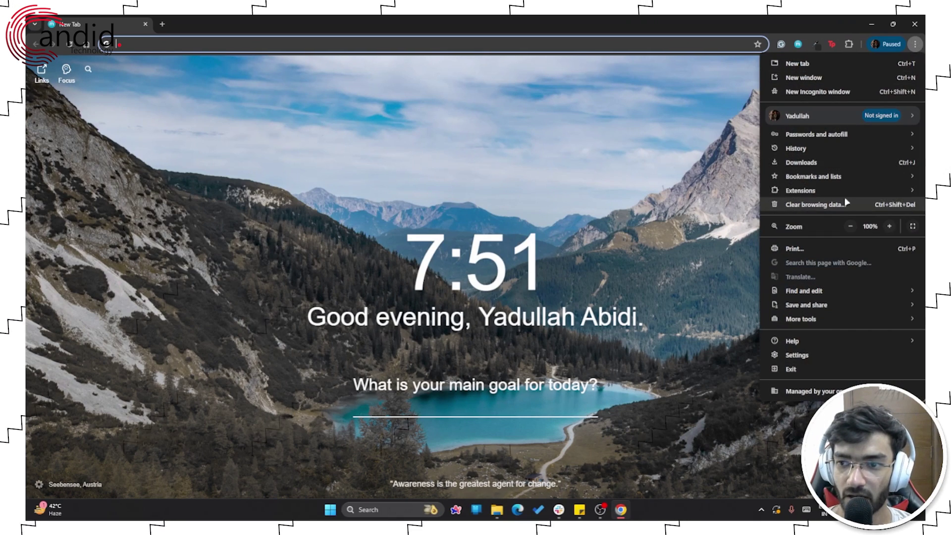
click(876, 207)
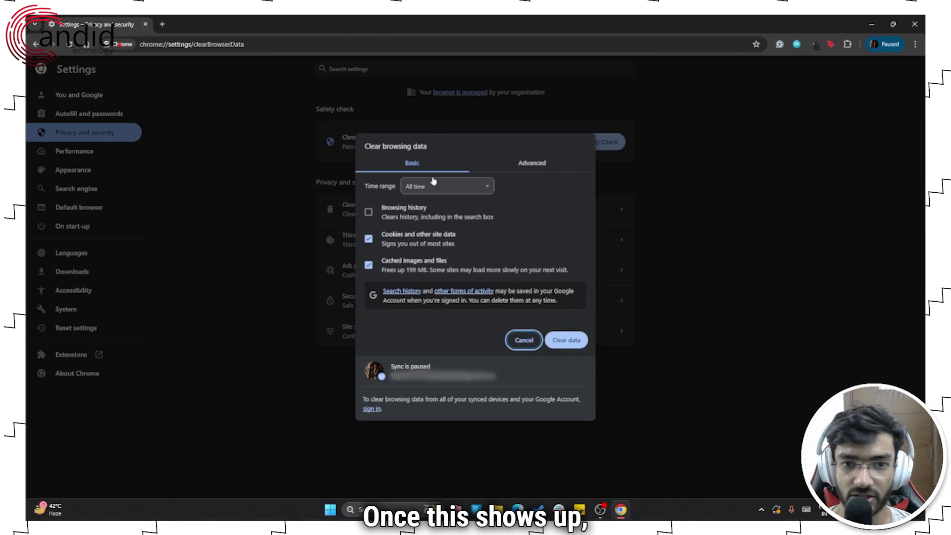
click(534, 164)
Tick browsing history, passwords and hosted app data, and set the time range to All time
click(368, 212)
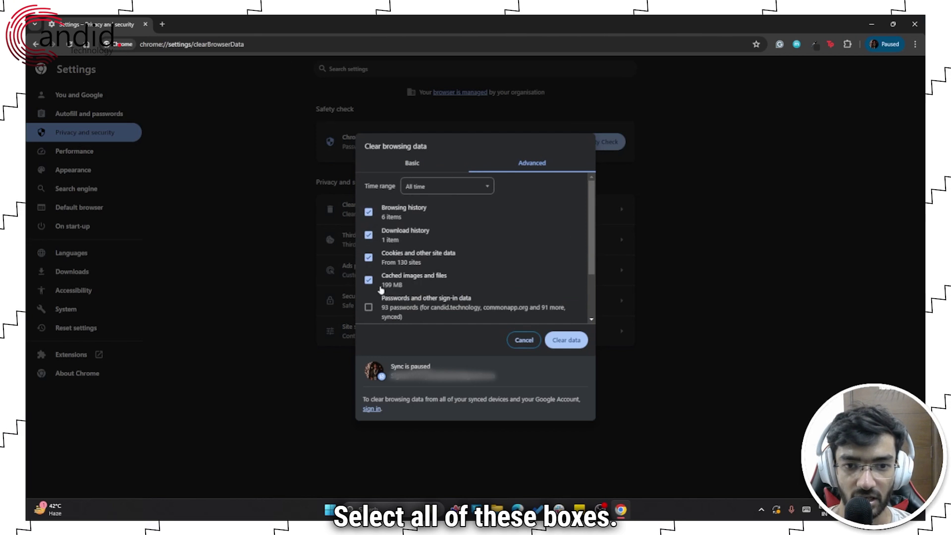
scroll(381, 290, down, 2)
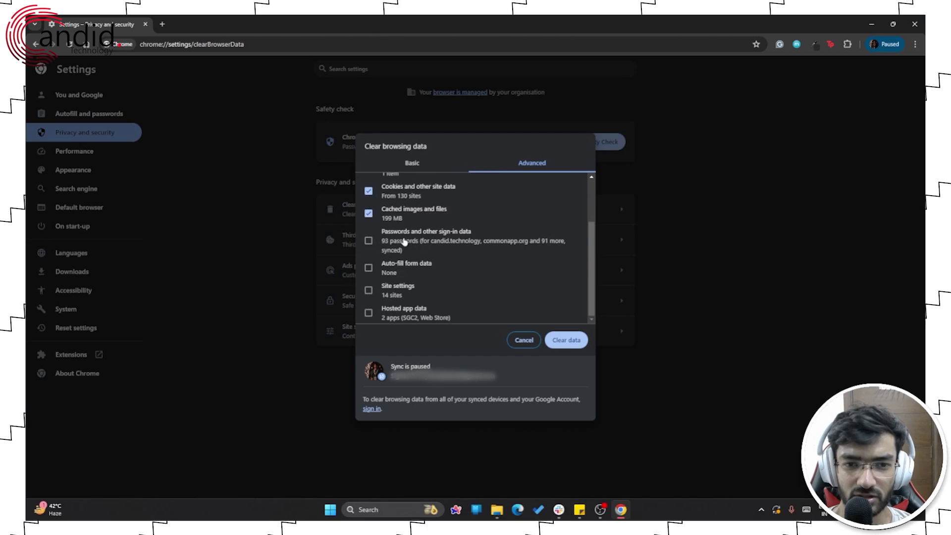
click(405, 241)
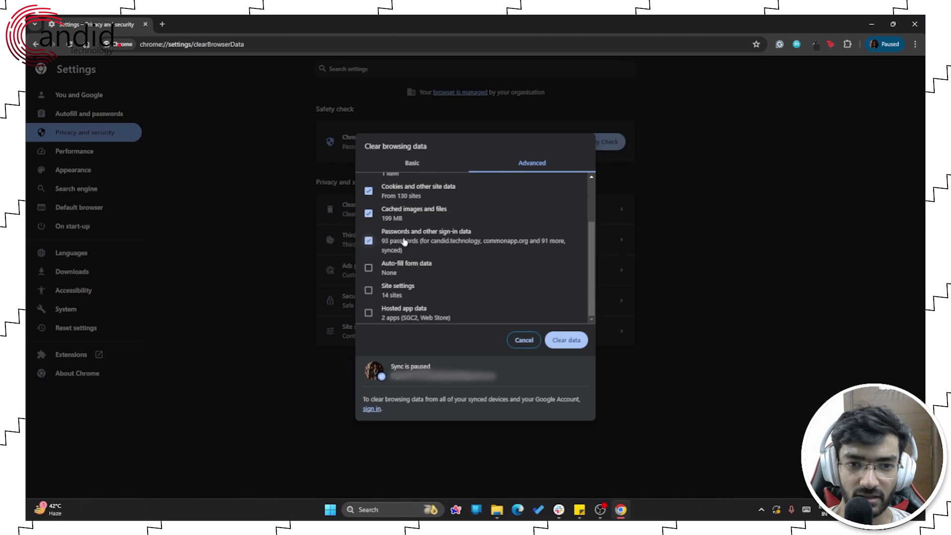
click(408, 313)
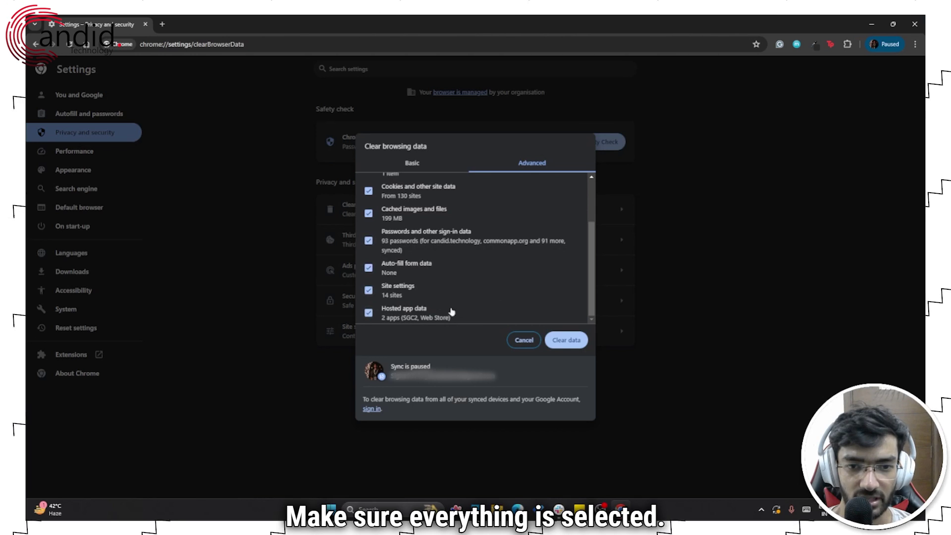
scroll(499, 314, up, 5)
click(465, 187)
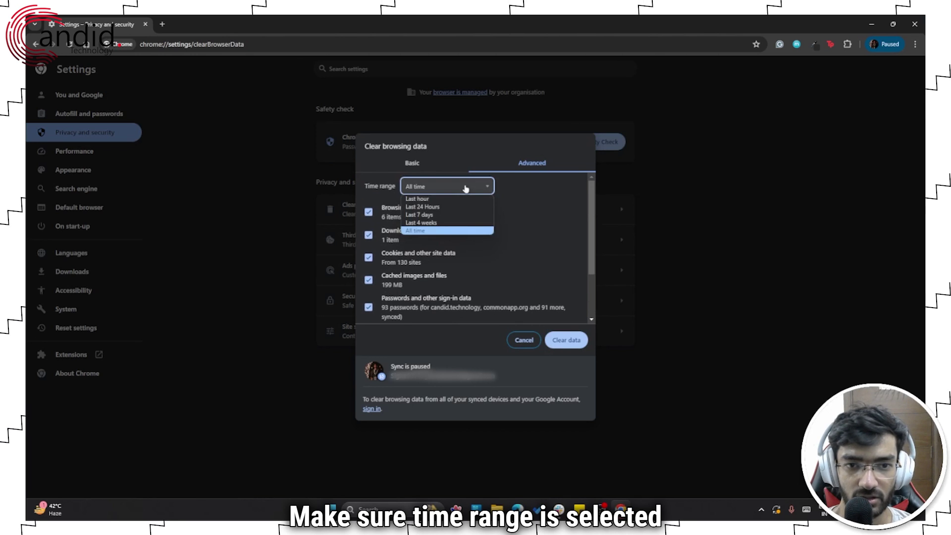
click(454, 234)
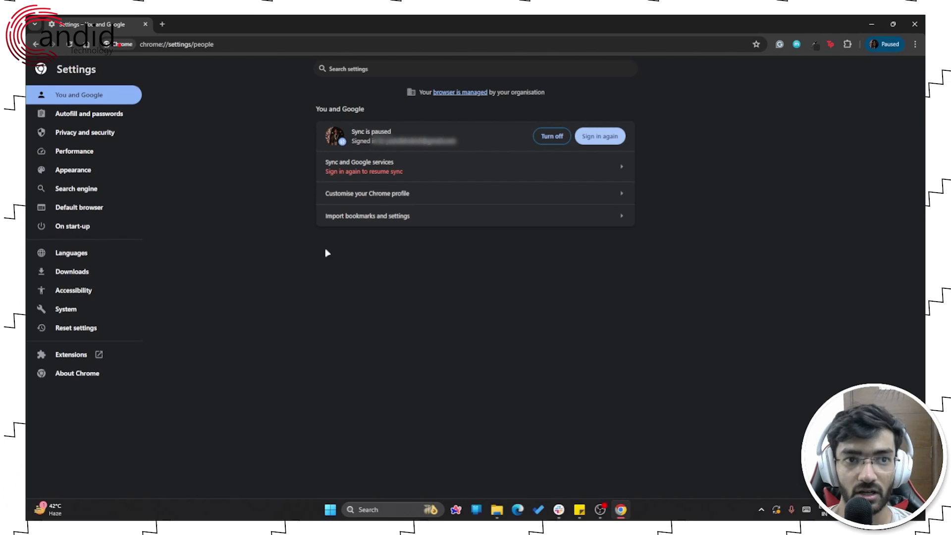
Replace the Settings tab with a new one, then restore Chrome's settings to defaults and confirm the reset
click(162, 24)
click(146, 24)
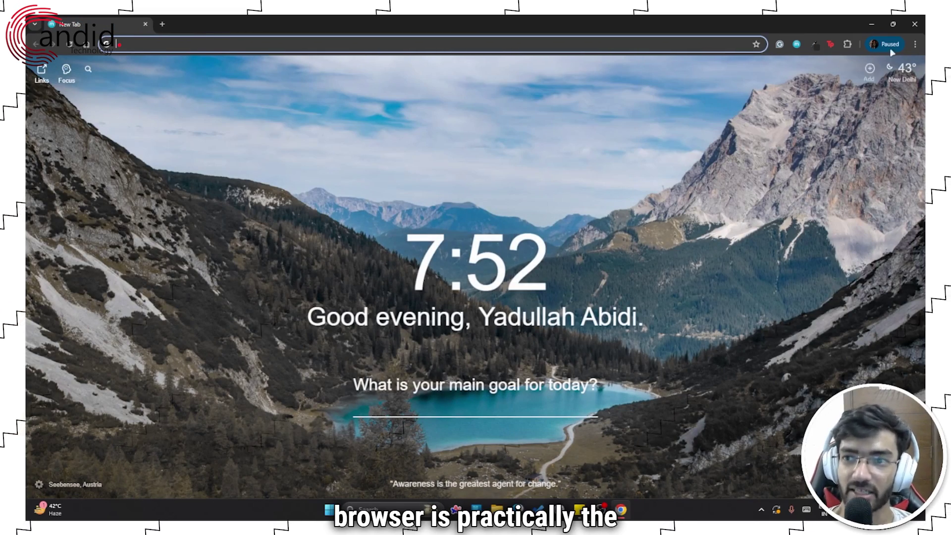
click(915, 44)
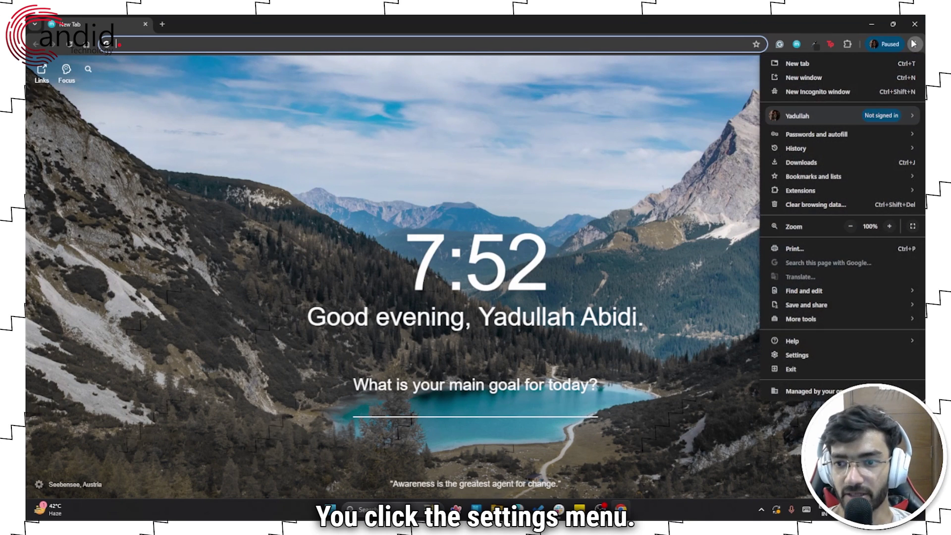
click(847, 360)
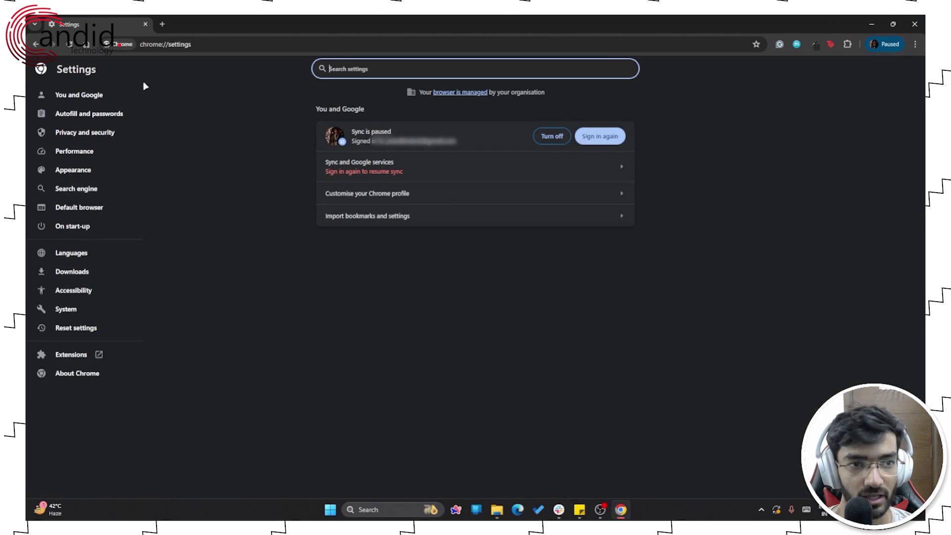
click(98, 334)
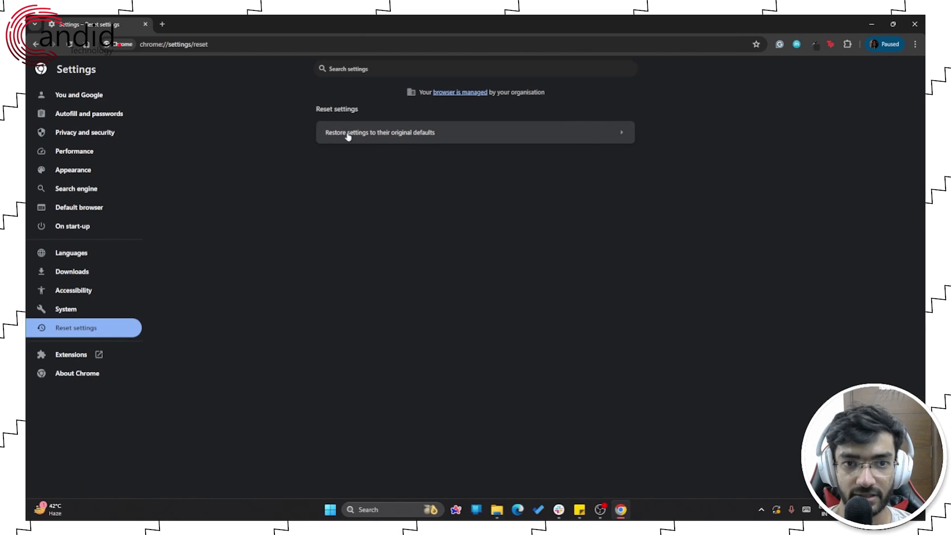
click(427, 132)
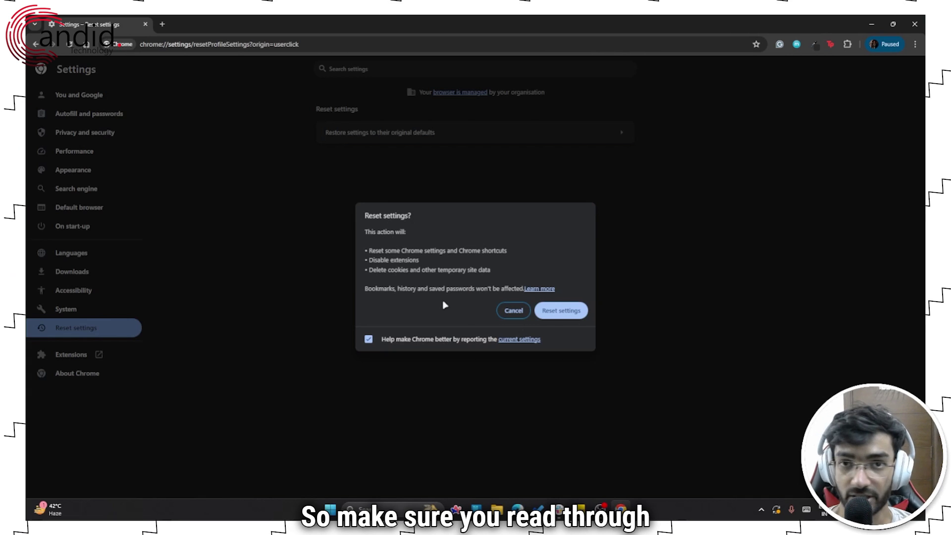
click(567, 311)
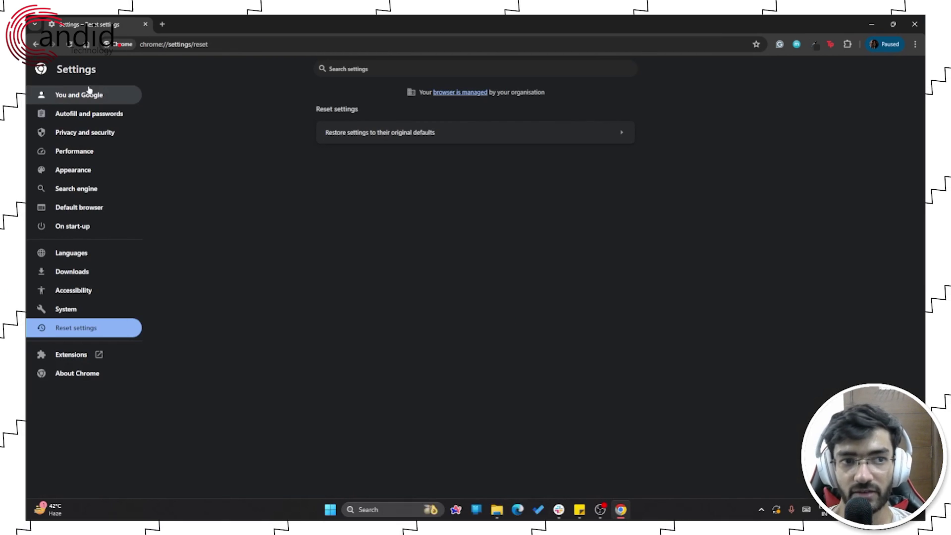
Search Chrome settings for 'reset' from You and Google, then close Chrome
click(91, 94)
click(413, 69)
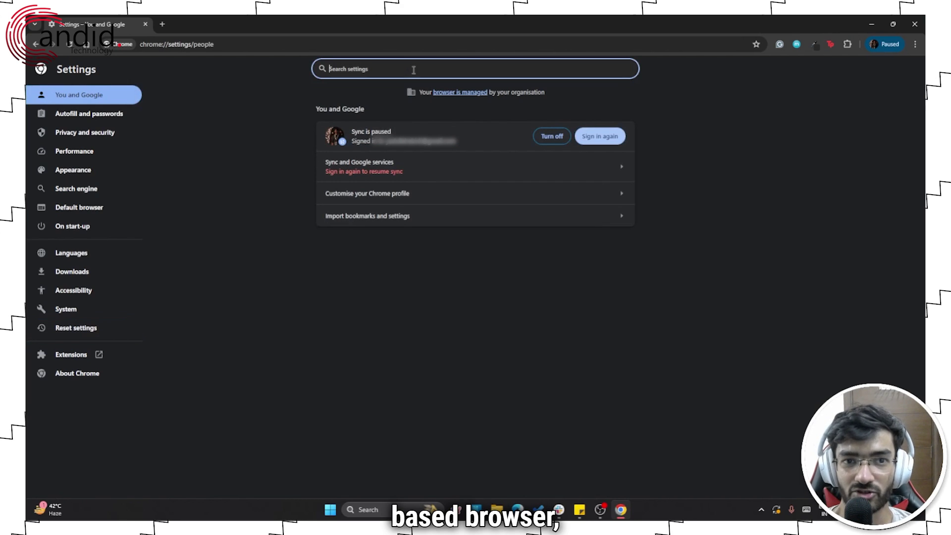
text(reset)
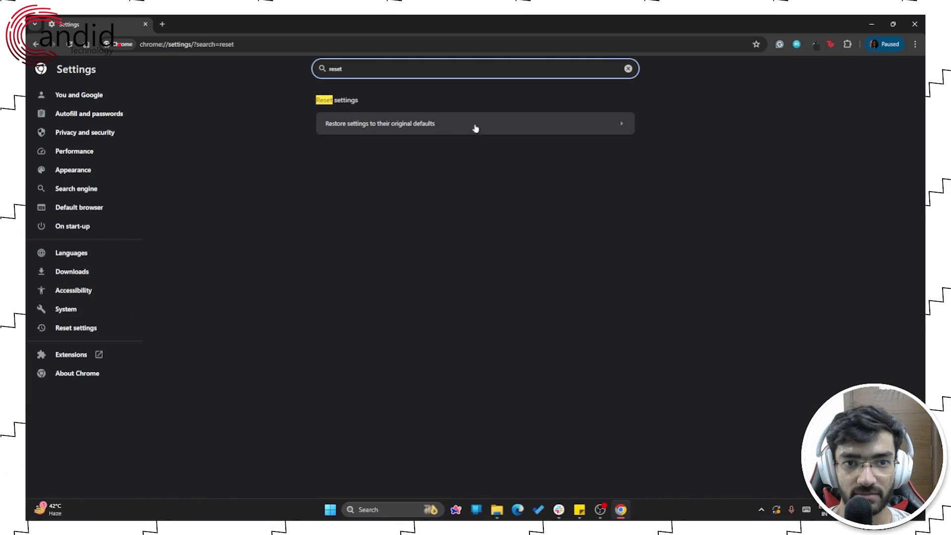
click(506, 202)
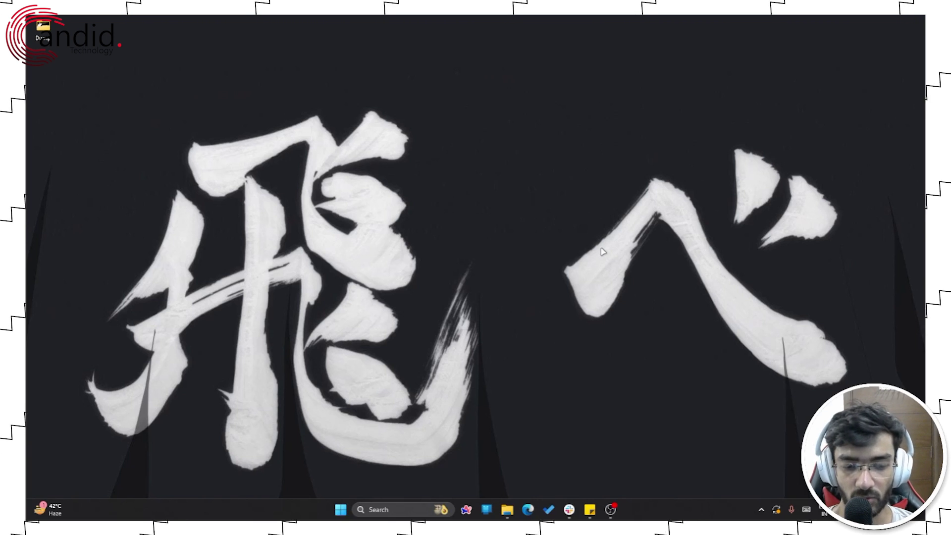
Run %temp% from the Win+R dialog, moved to screen centre, to open the Temp folder
key(super+r)
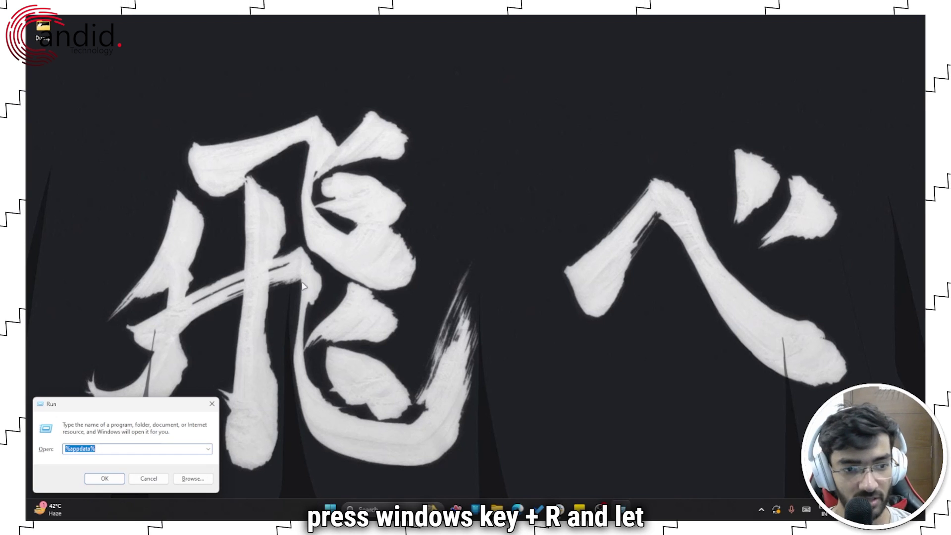
drag(137, 408, 493, 181)
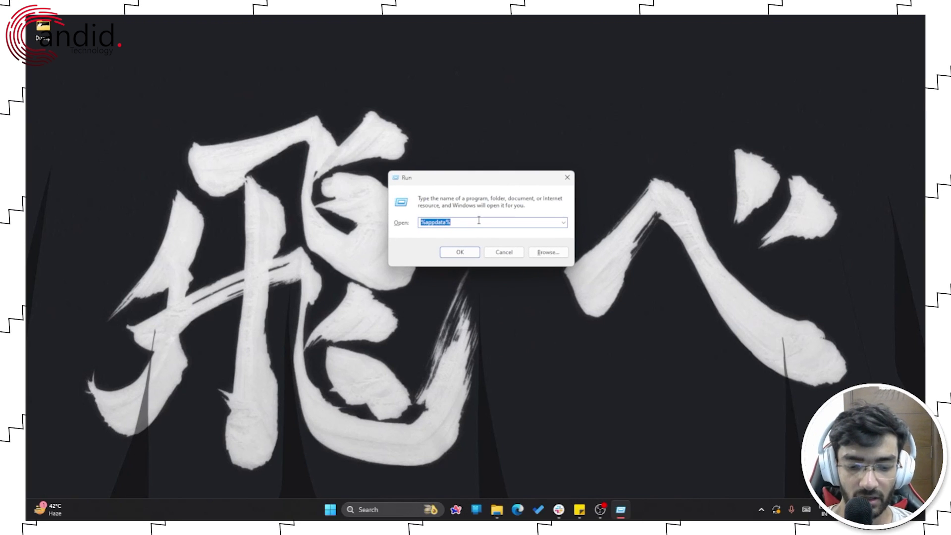
text(%)
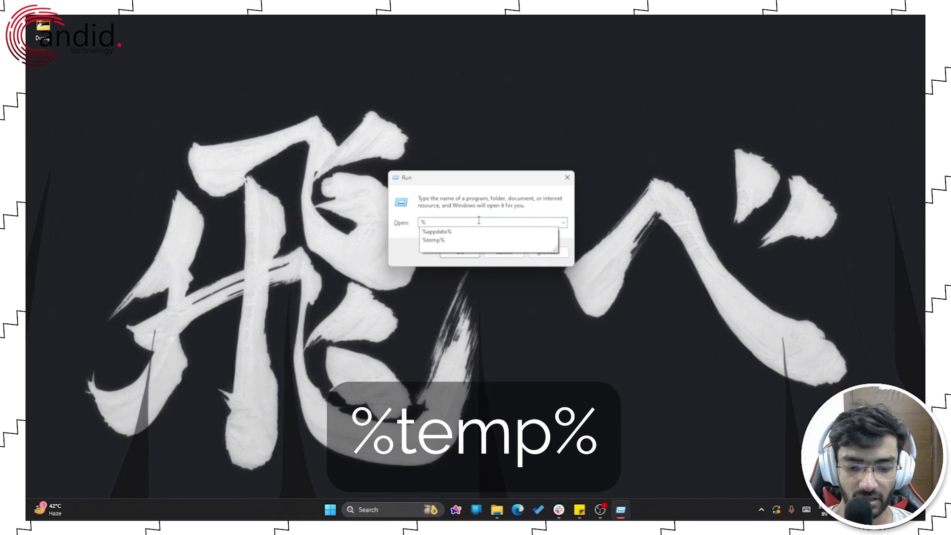
text(temp%)
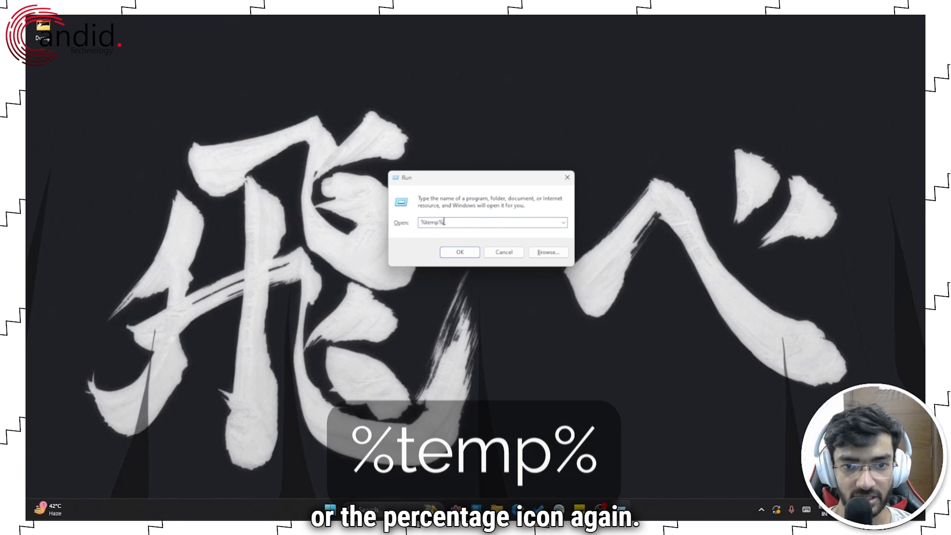
click(459, 251)
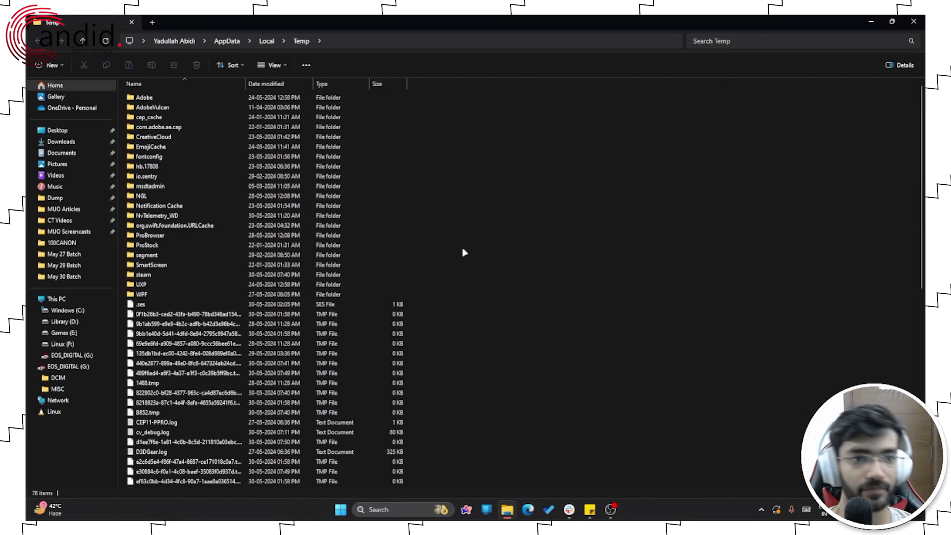
Select all items in the Temp folder and delete them, then open the desktop's context menu
scroll(433, 241, down, 13)
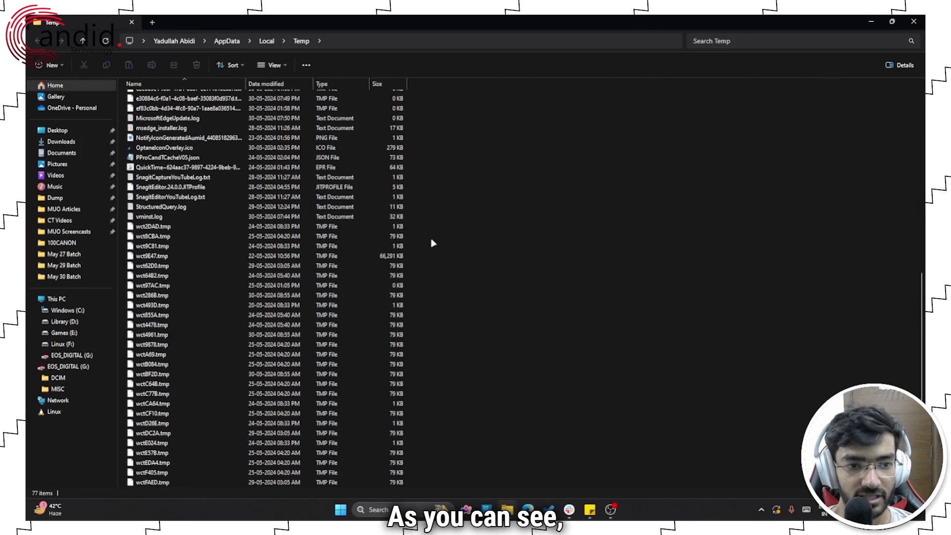
scroll(462, 248, up, 12)
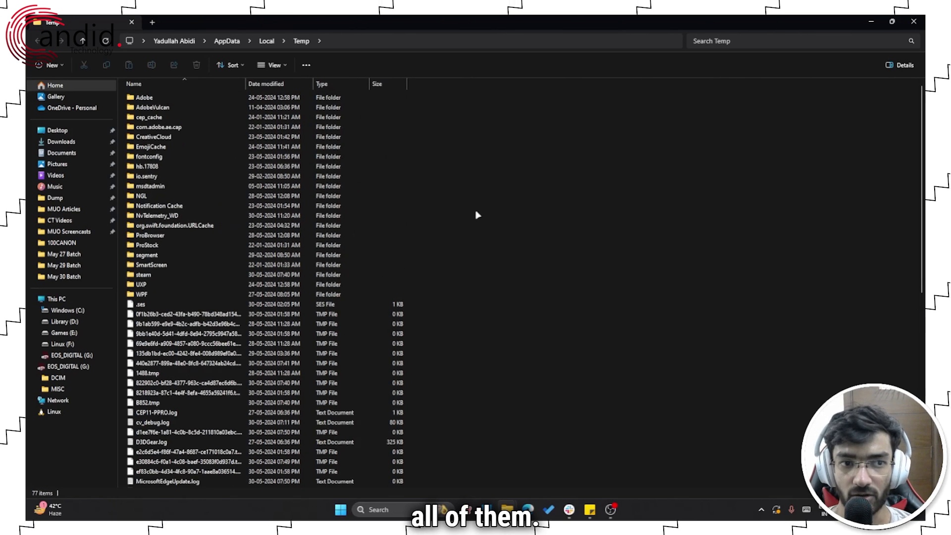
key(ctrl+a)
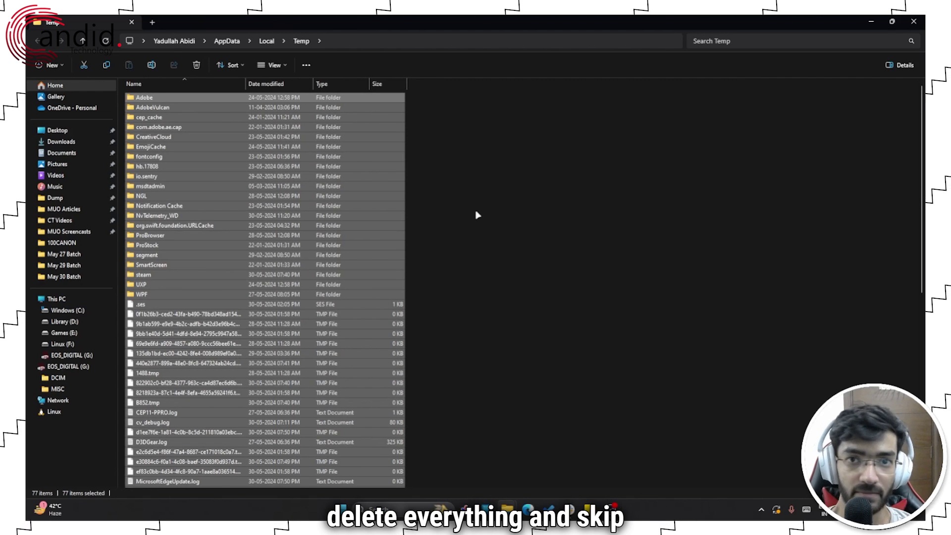
click(478, 212)
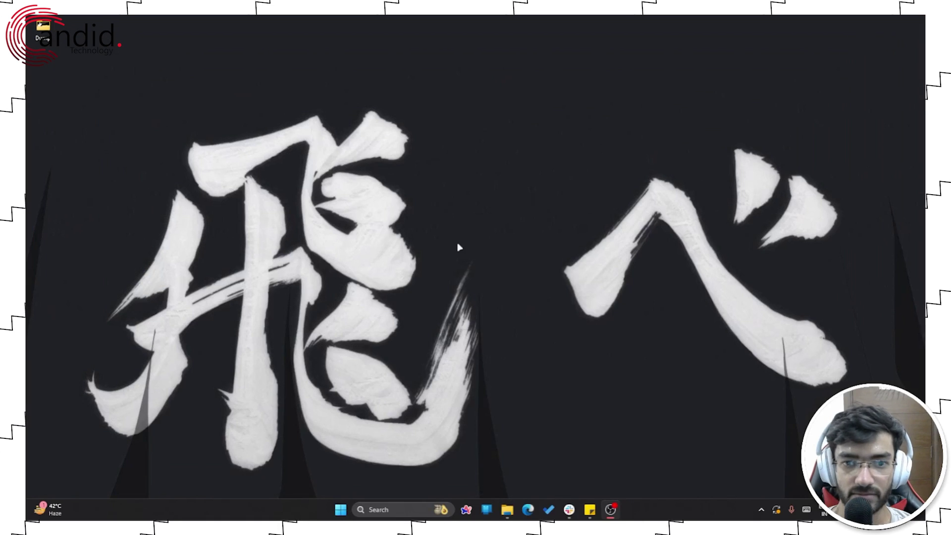
right_click(457, 246)
Refresh the Windows desktop from its right-click menu
click(487, 282)
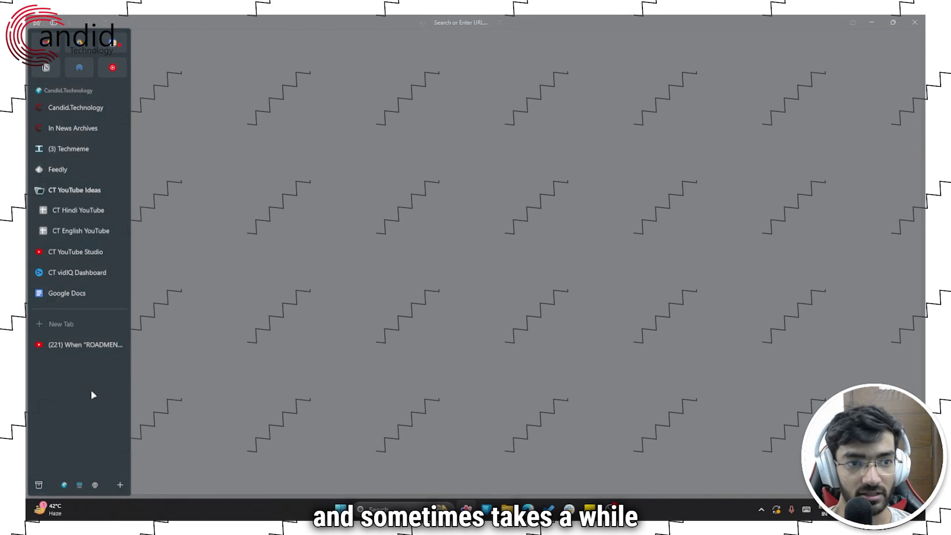
Switch Arc space and load YouTube in a new tab by entering 'yout'
scroll(90, 397, right, 3)
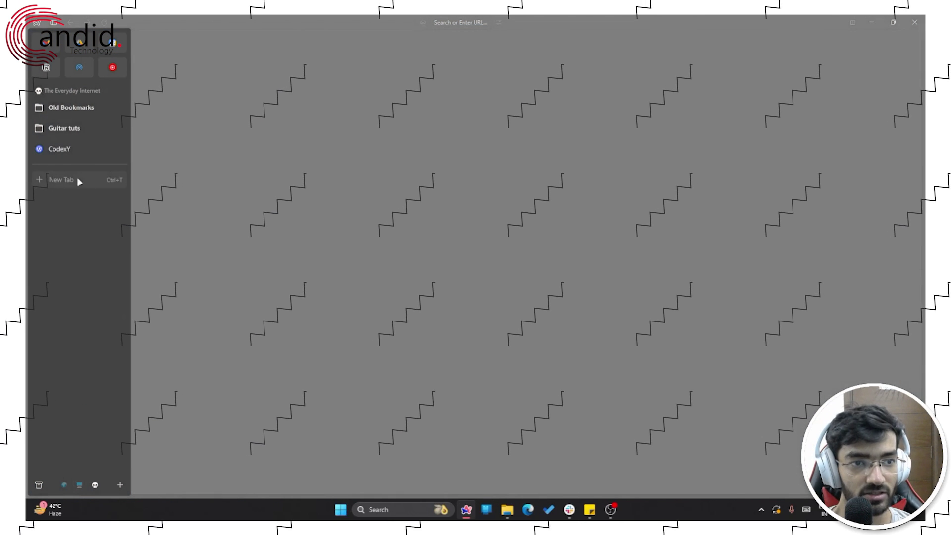
click(75, 180)
text(youtube.com)
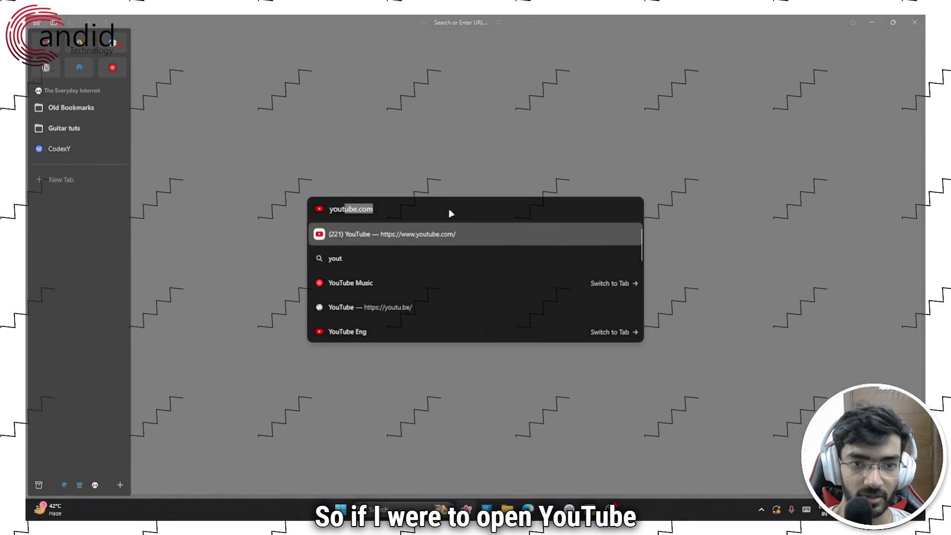
key(Return)
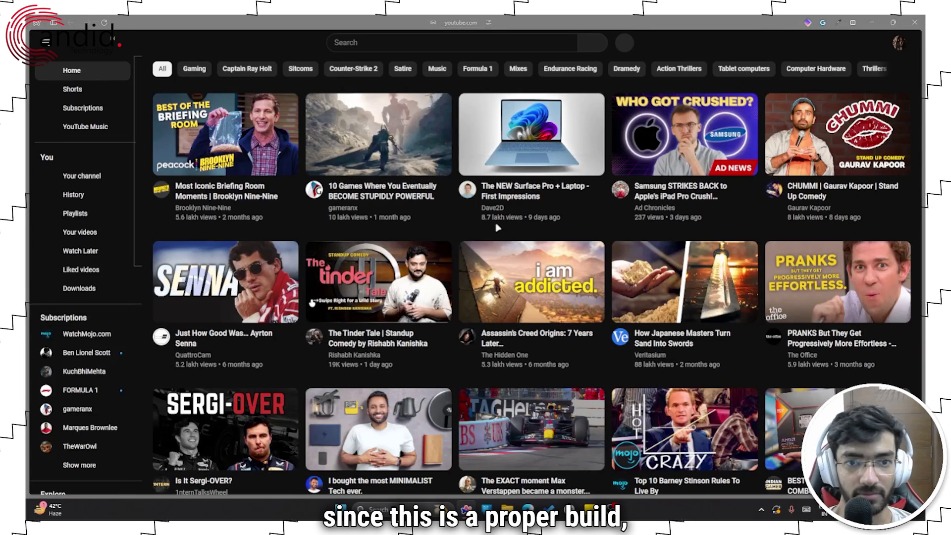
Close the YouTube miniplayer so the home feed shows unobstructed
scroll(526, 321, down, 5)
scroll(526, 321, up, 5)
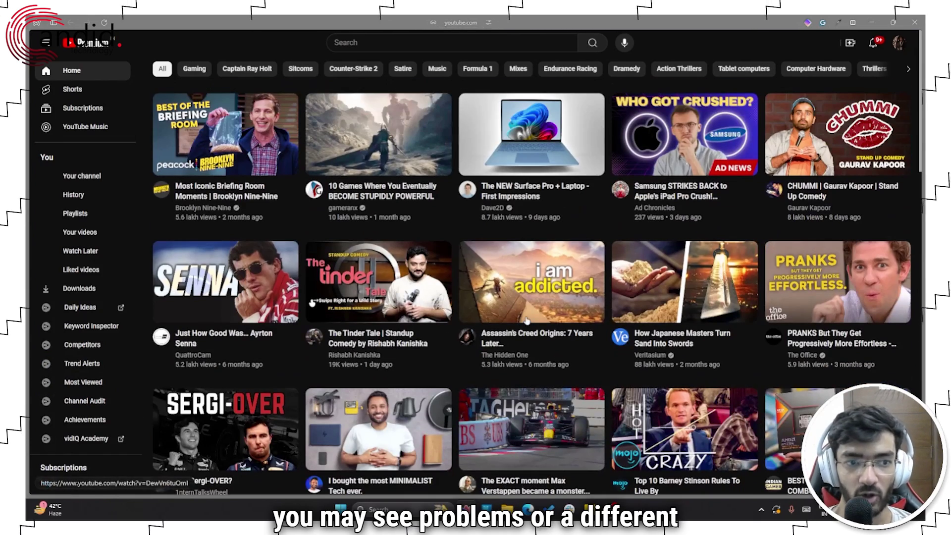
mouse_move(528, 321)
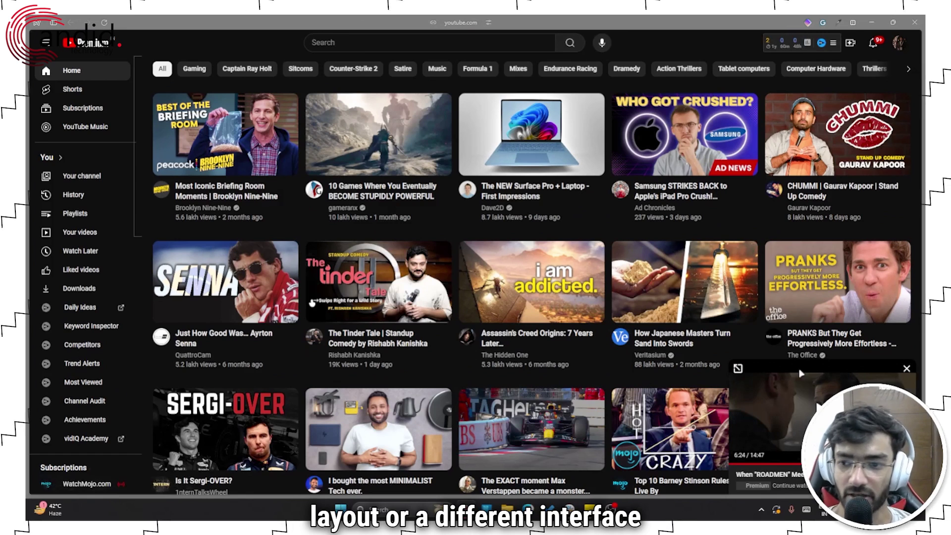
click(907, 370)
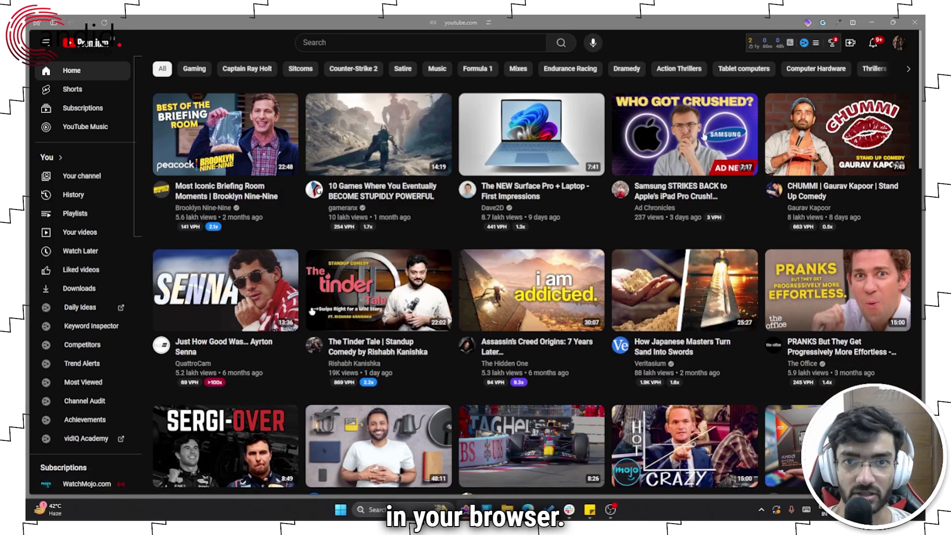